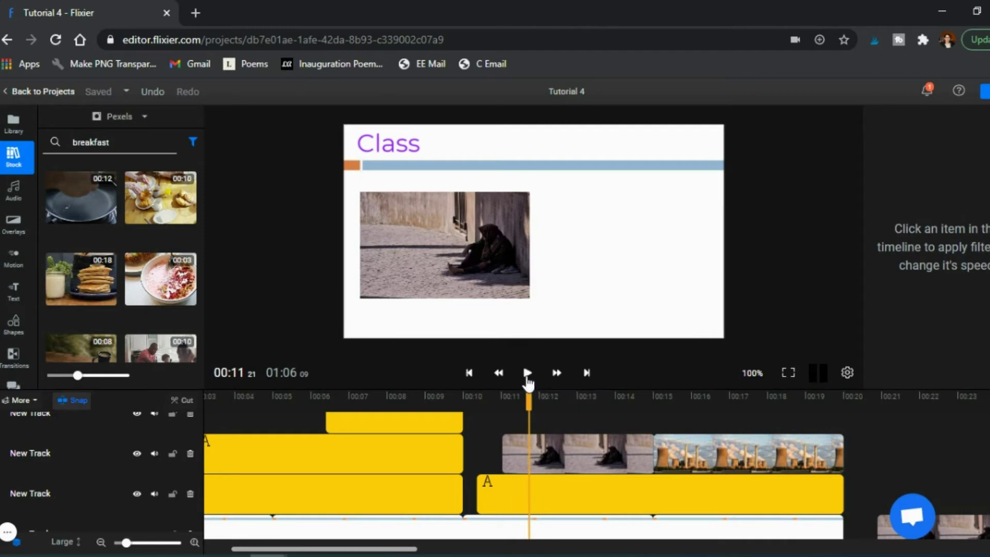
Step: Play the Class slide to 00:17, then select the power-plant clip to show its Image properties
click(527, 380)
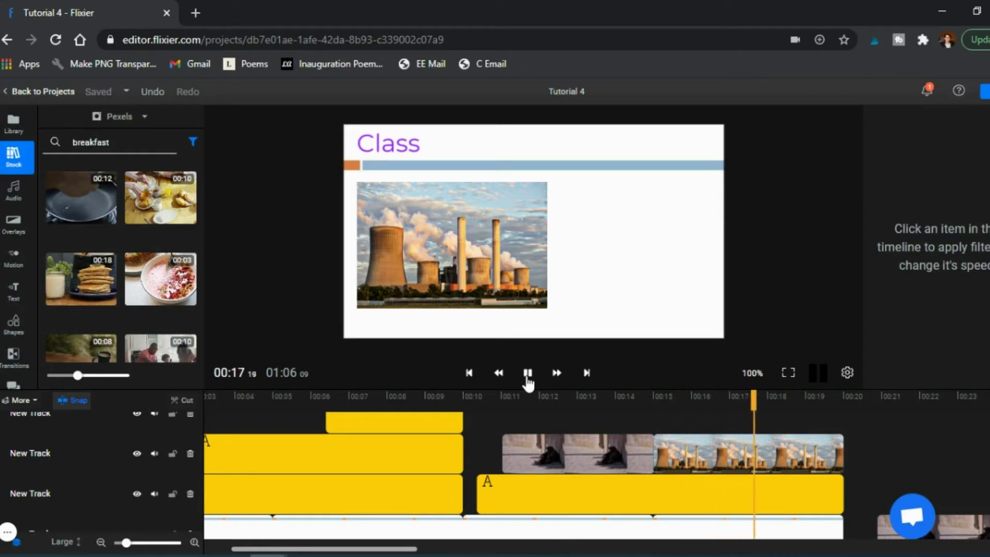
click(527, 382)
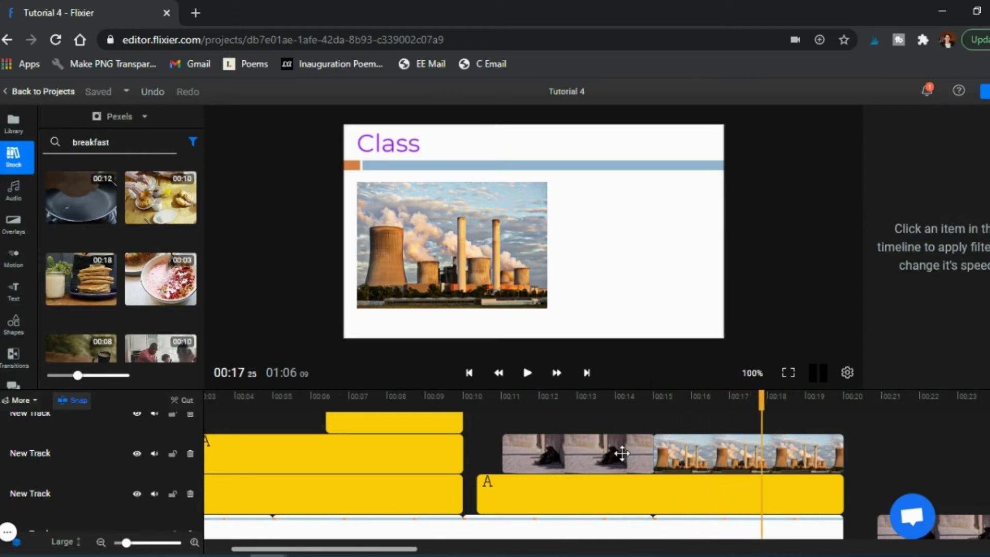
scroll(623, 453, right, 3)
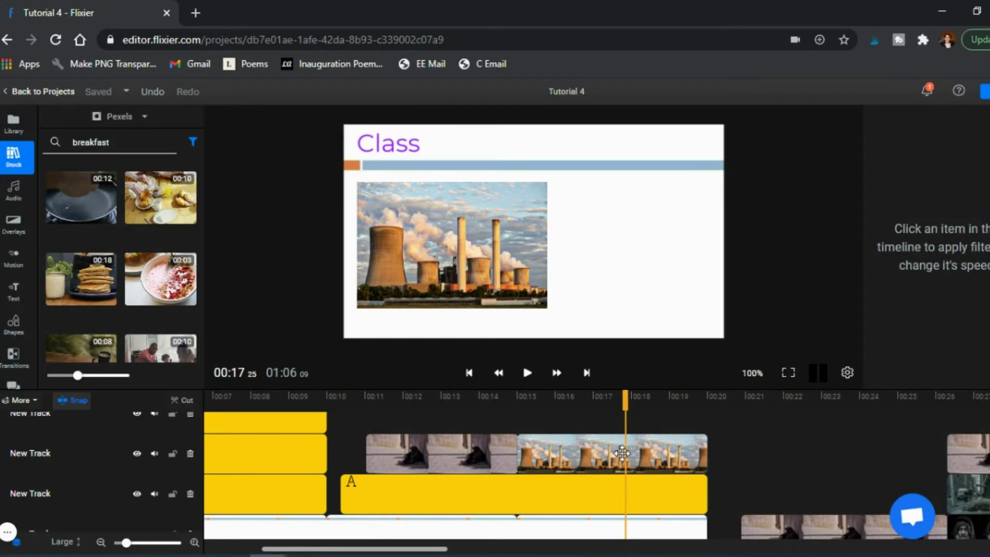
scroll(622, 452, right, 2)
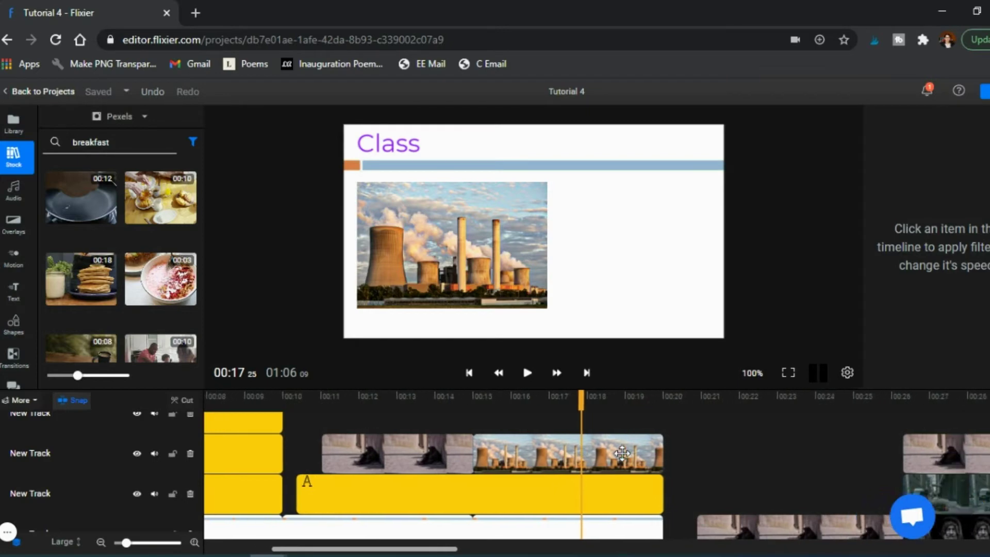
click(395, 456)
click(500, 459)
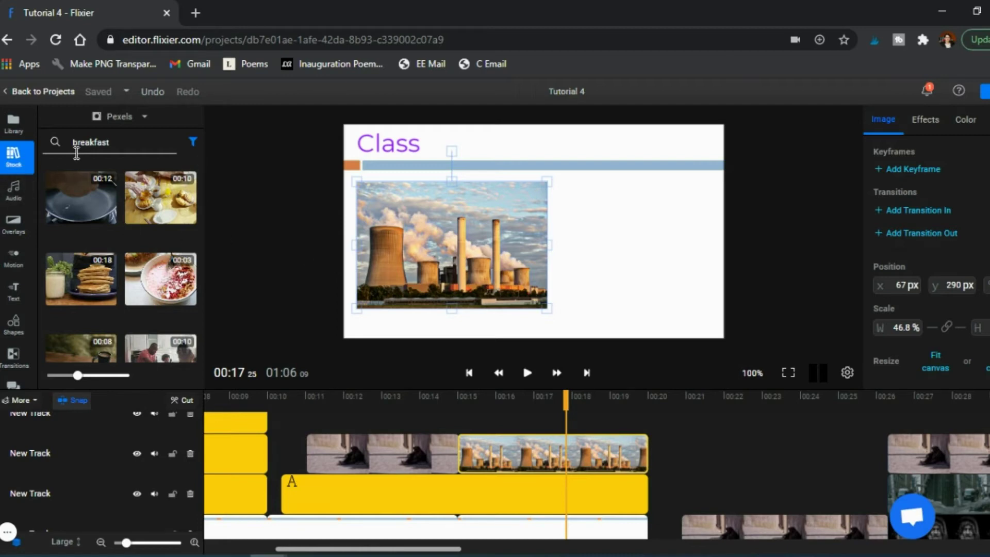
Step: Keep Pexels as the stock source and inspect the background, slide, Class title and sitting-person clips
click(114, 122)
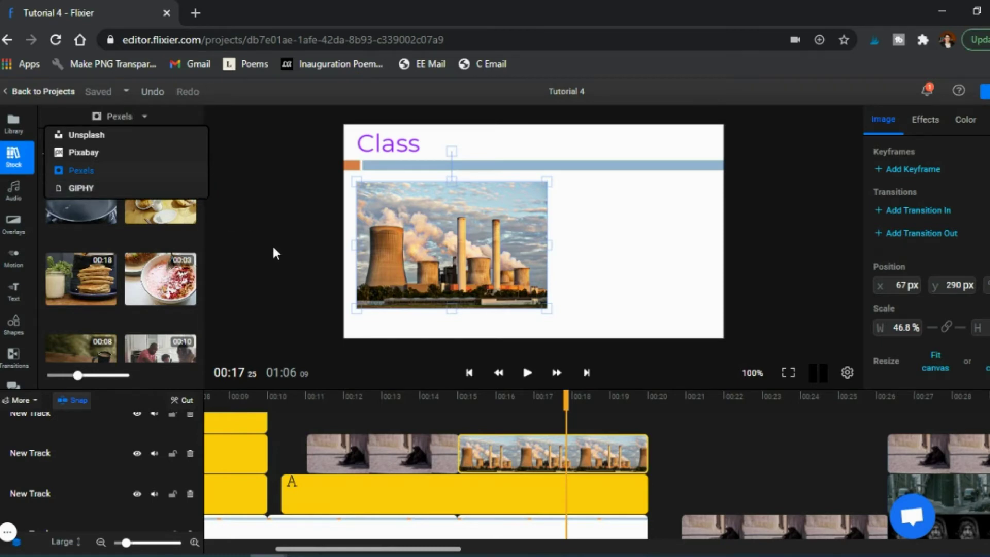
click(287, 260)
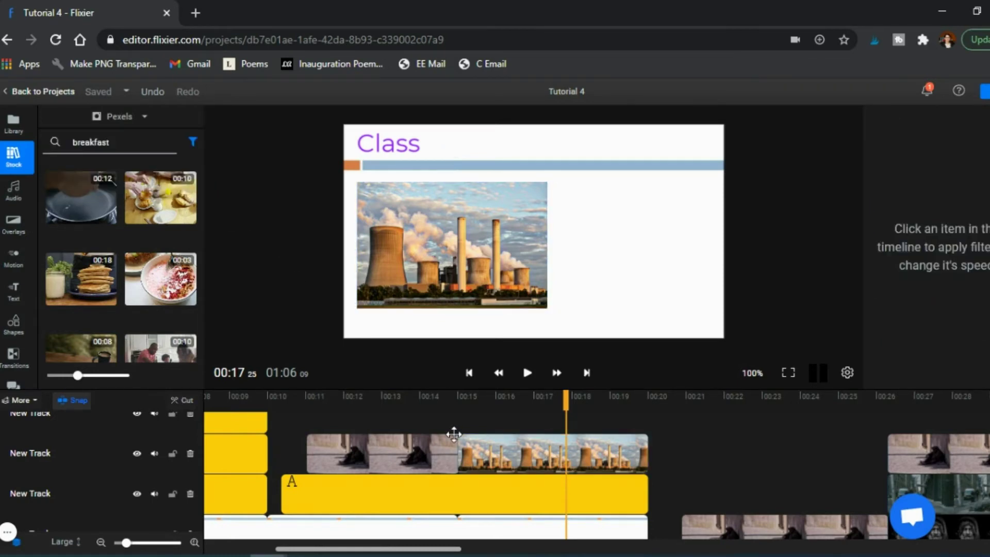
scroll(438, 425, down, 1)
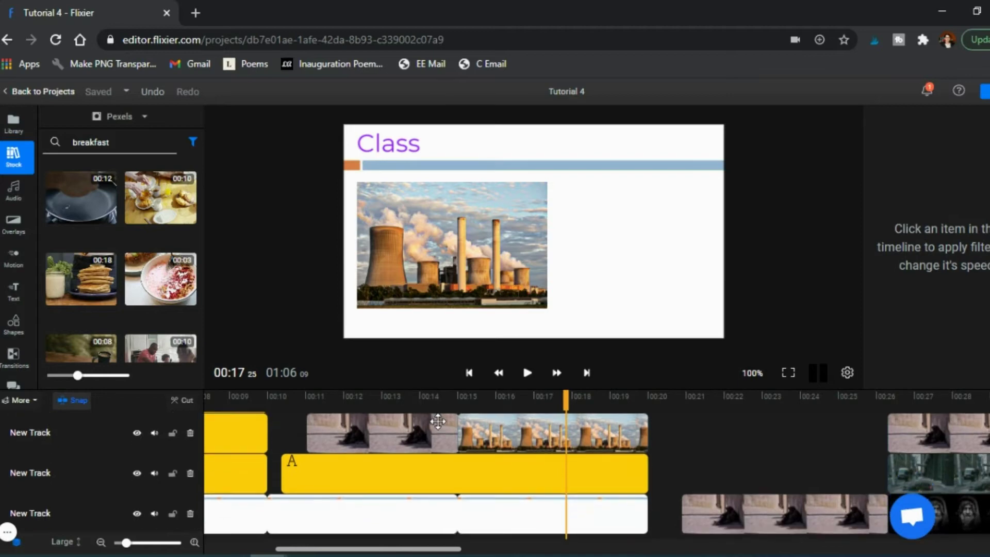
click(431, 516)
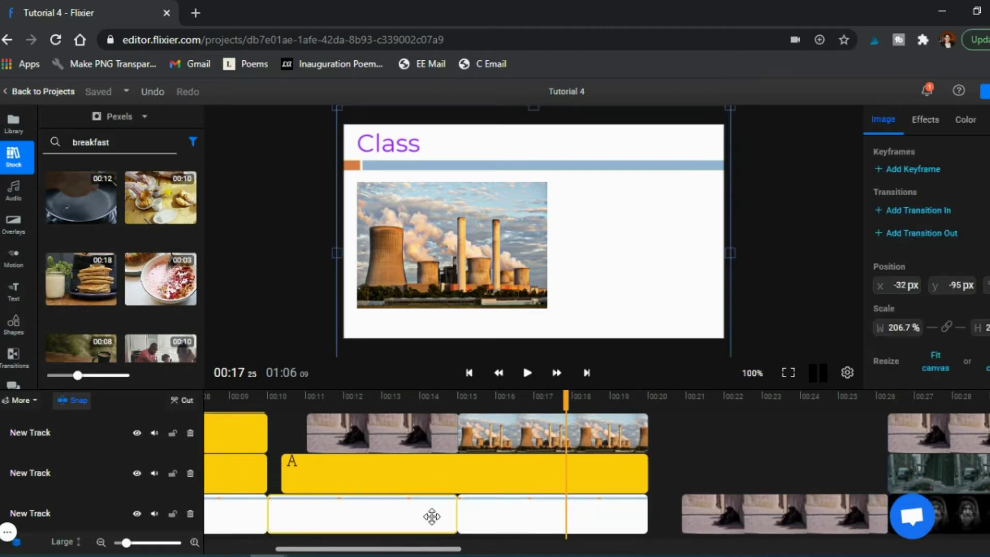
click(491, 523)
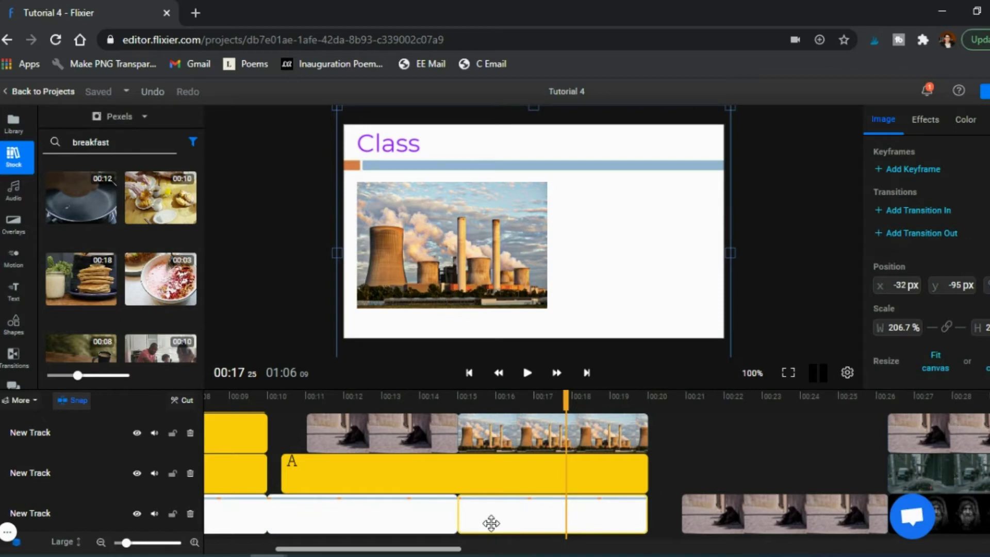
click(403, 469)
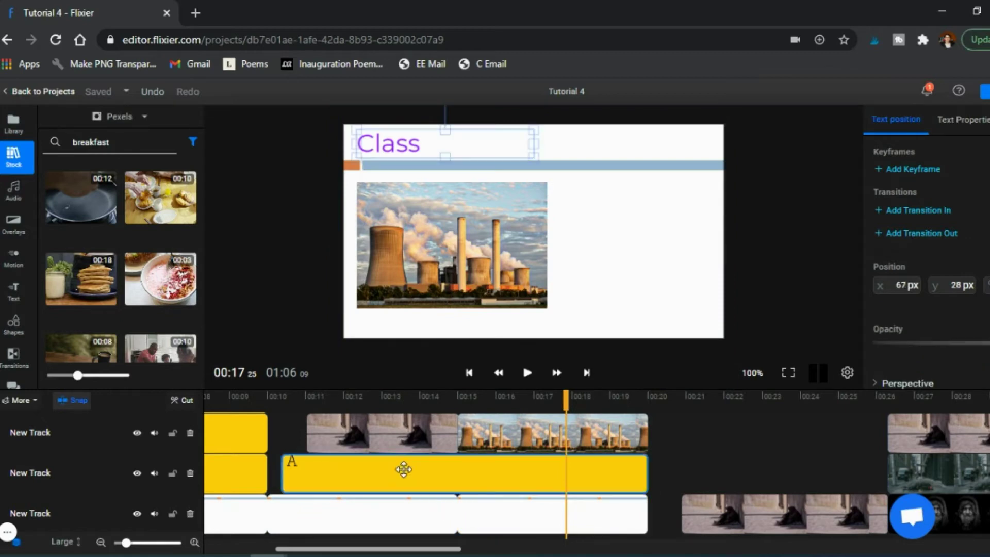
click(400, 436)
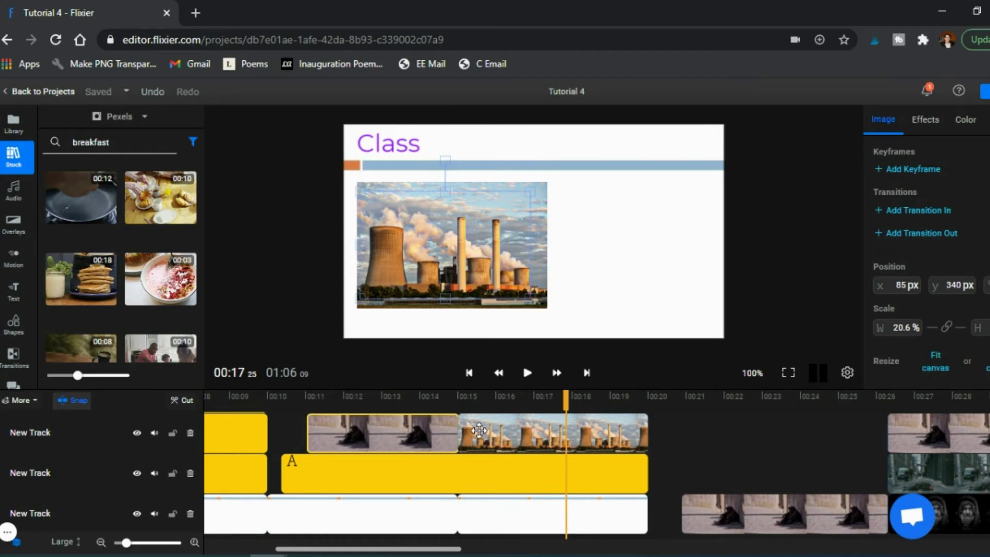
Step: Play the video from 00:20, where the sitting-person photo fills the frame
scroll(558, 455, right, 5)
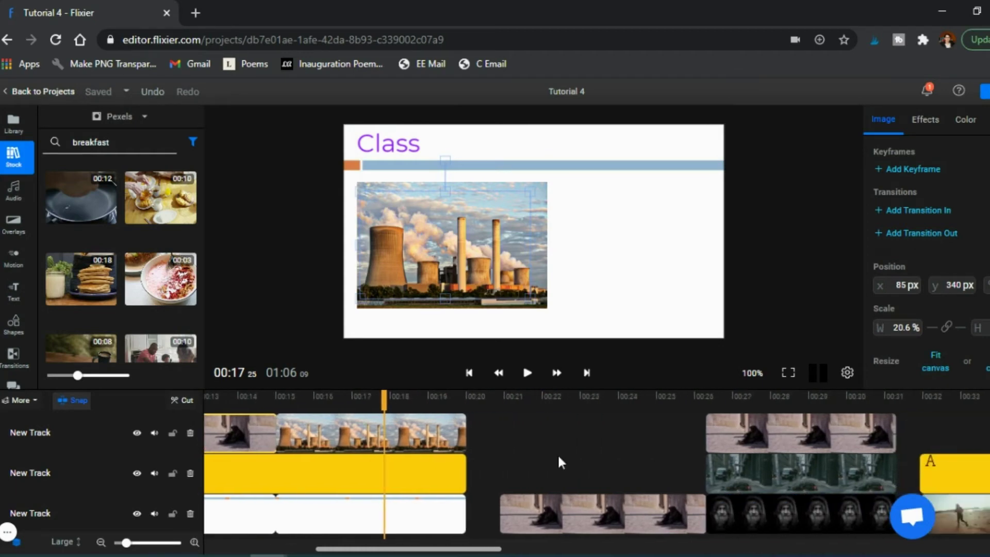
scroll(526, 453, left, 1)
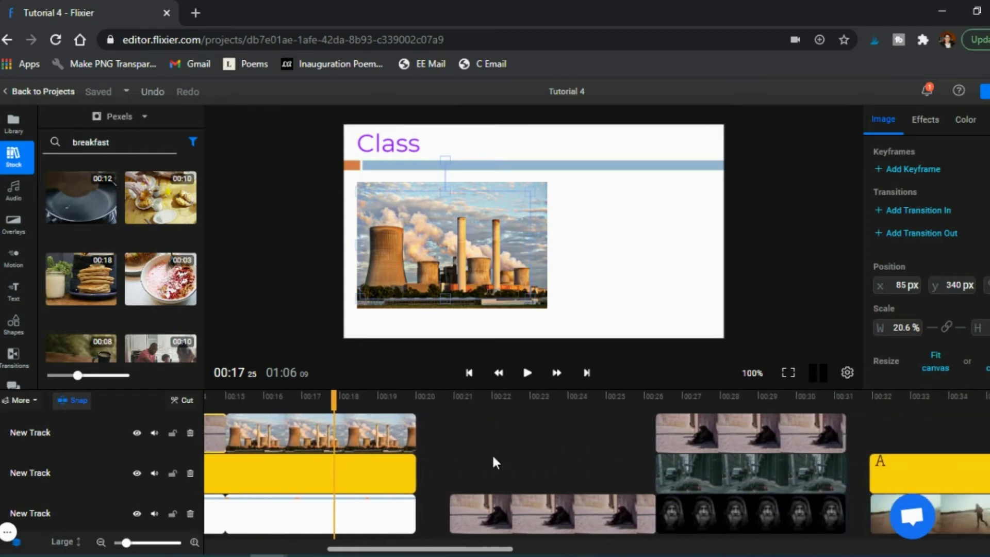
click(442, 447)
click(527, 373)
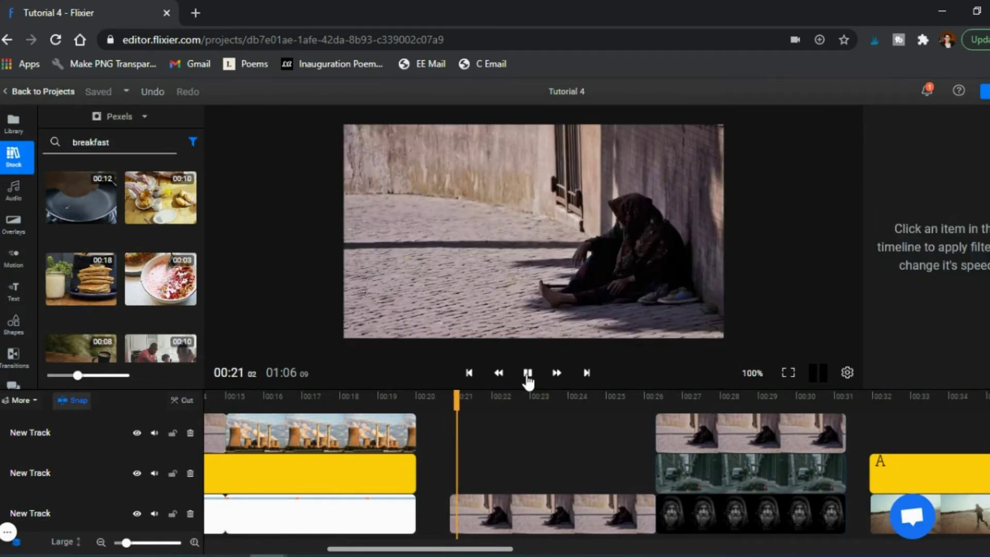
Step: Pause on the sitting-person clip, resume, then stop at 00:28 on the hooded-man collage
click(527, 378)
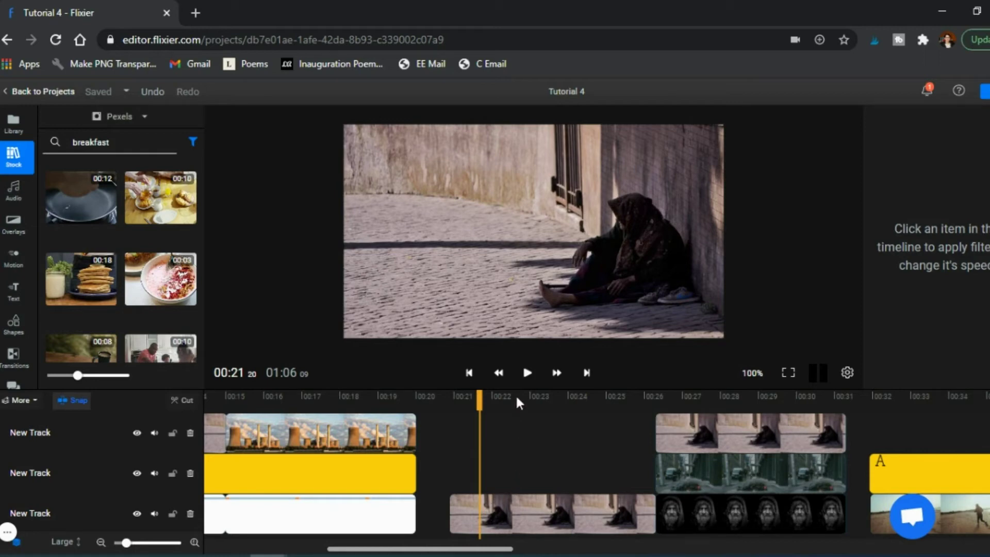
click(527, 381)
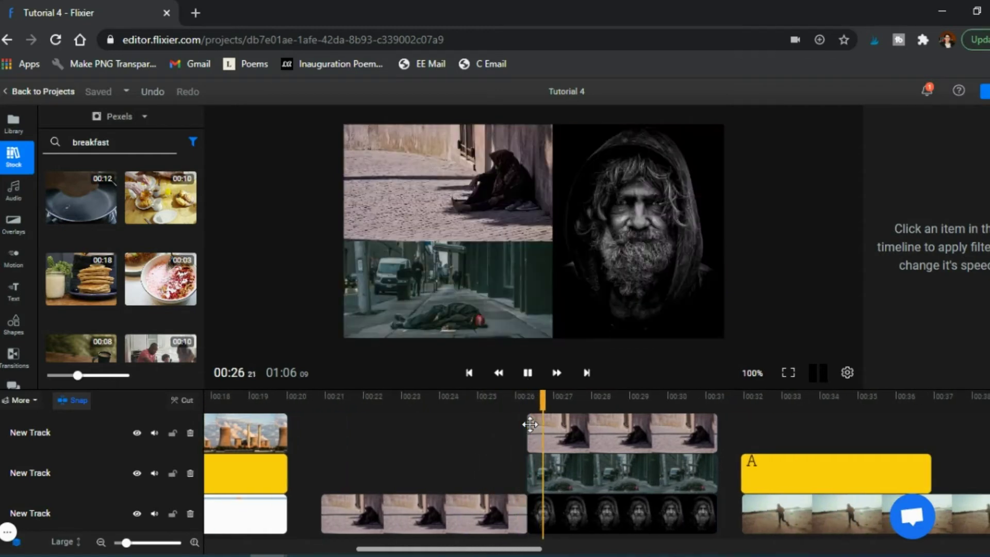
click(527, 373)
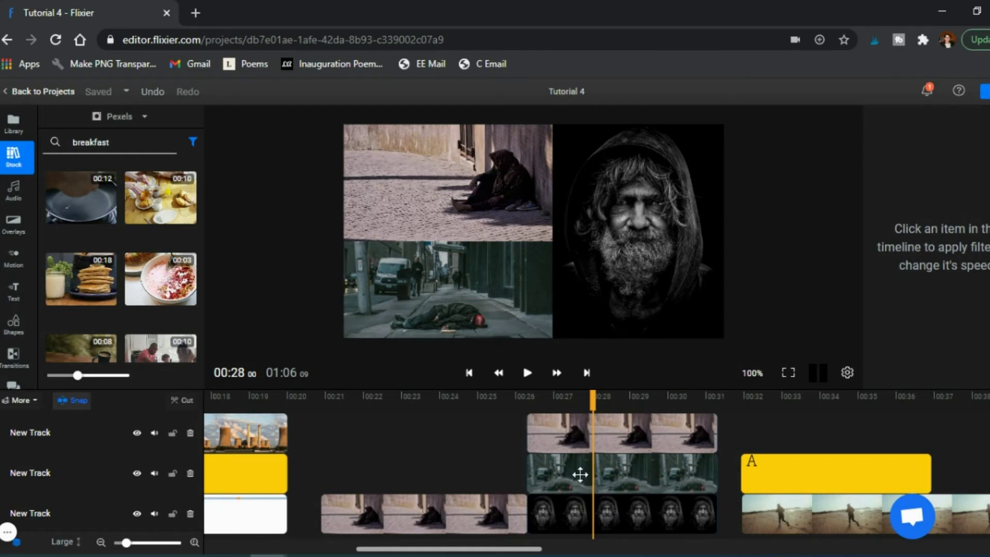
Step: Position the hooded-man portrait at X 1056 px with 21.6% scale, then preview the collage
mouse_move(614, 281)
mouse_down()
mouse_move(630, 287)
mouse_move(613, 288)
mouse_move(610, 277)
mouse_up()
drag(721, 125, 714, 148)
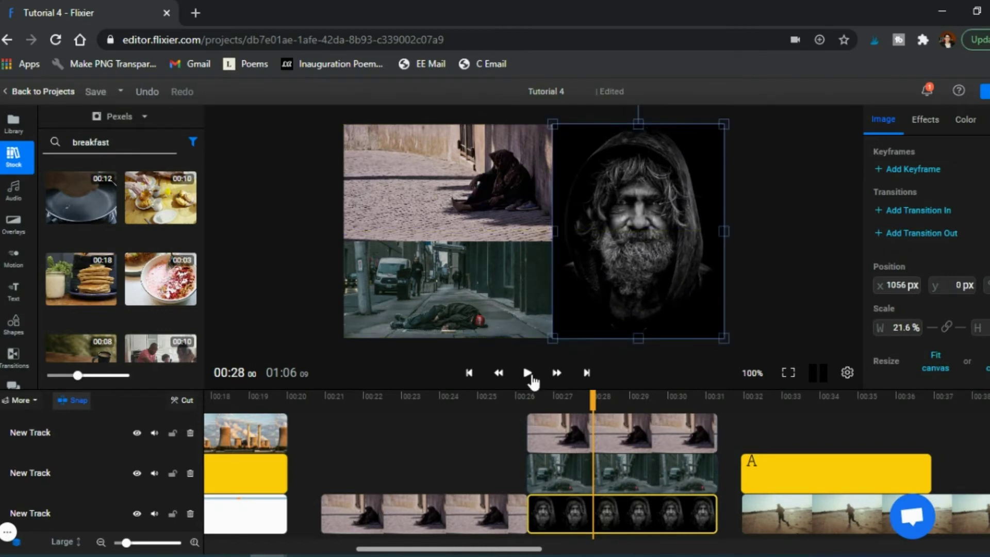
click(529, 375)
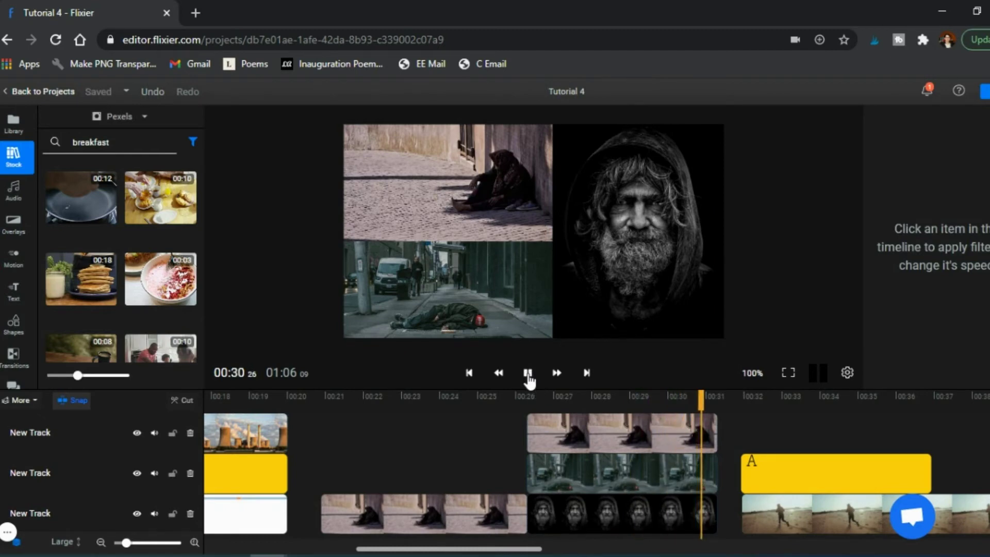
click(529, 375)
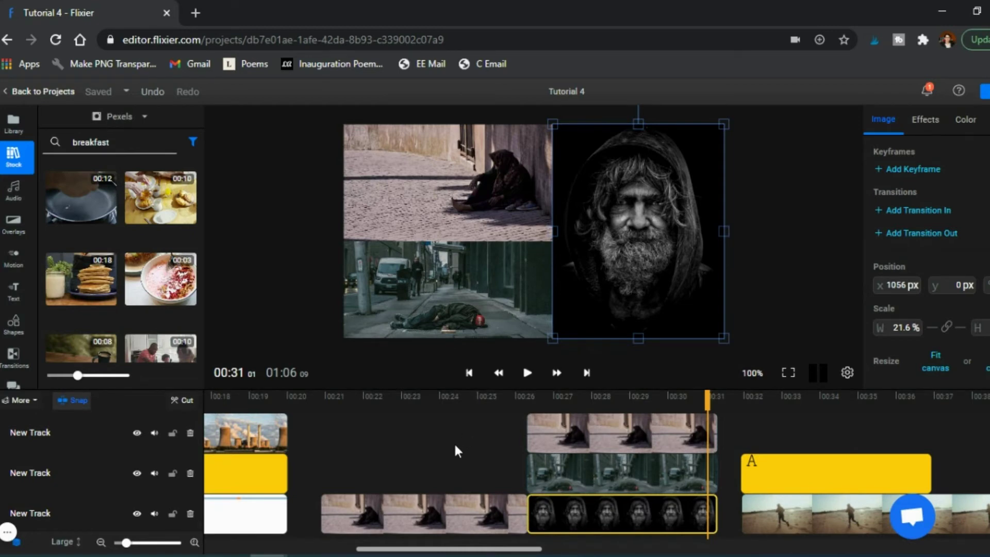
Step: Move the playhead to 00:31, just past the end of the collage clips
scroll(454, 442, left, 8)
scroll(454, 444, right, 7)
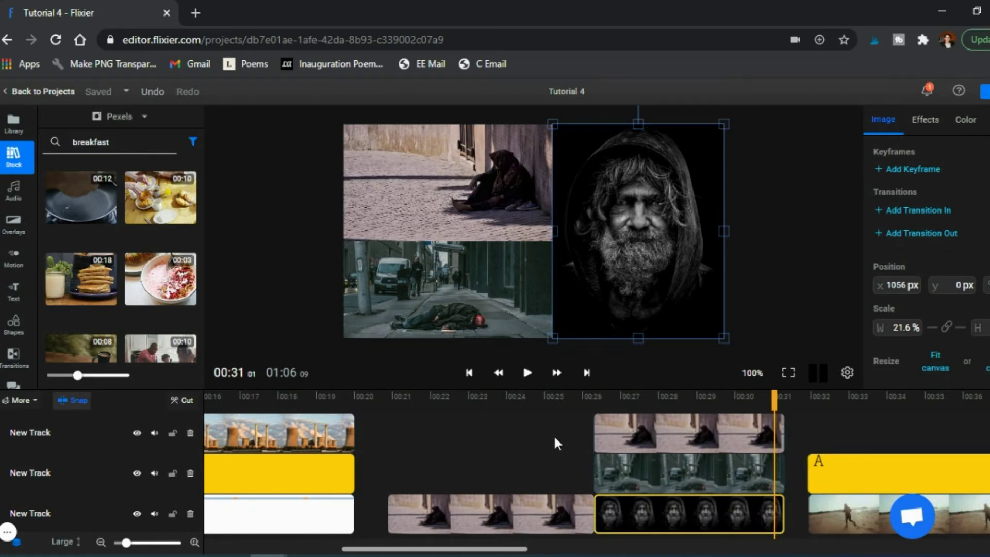
ctrl+scroll(552, 434, down, 3)
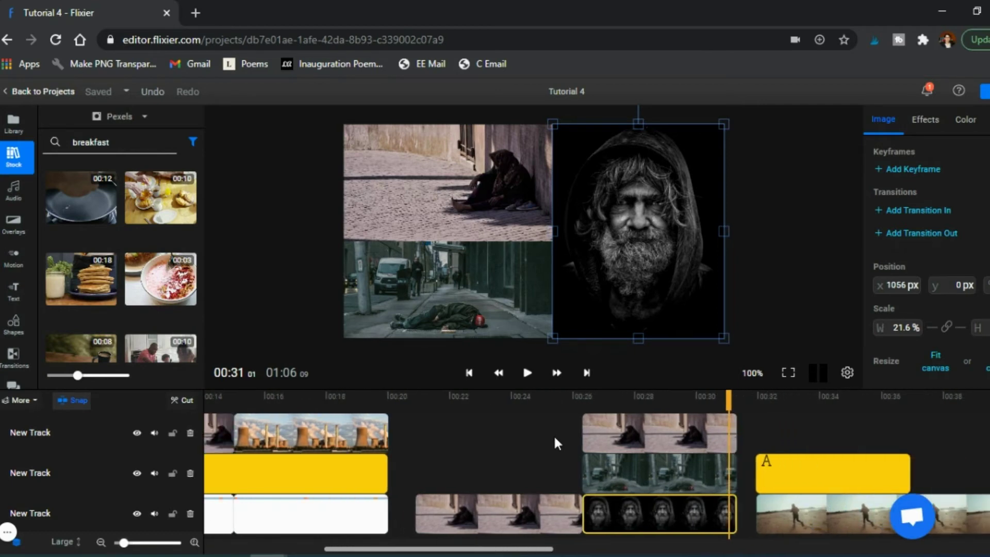
scroll(792, 441, right, 5)
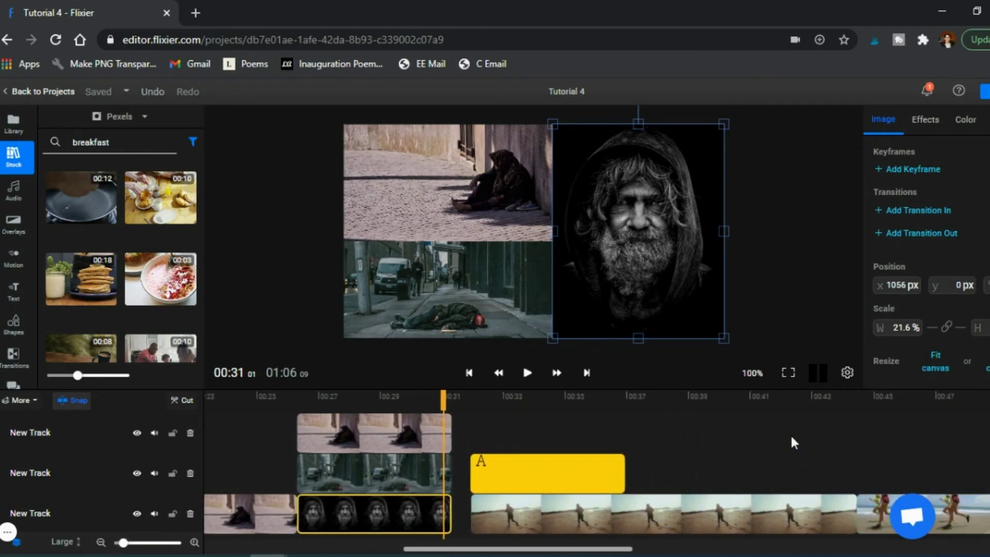
scroll(791, 438, right, 3)
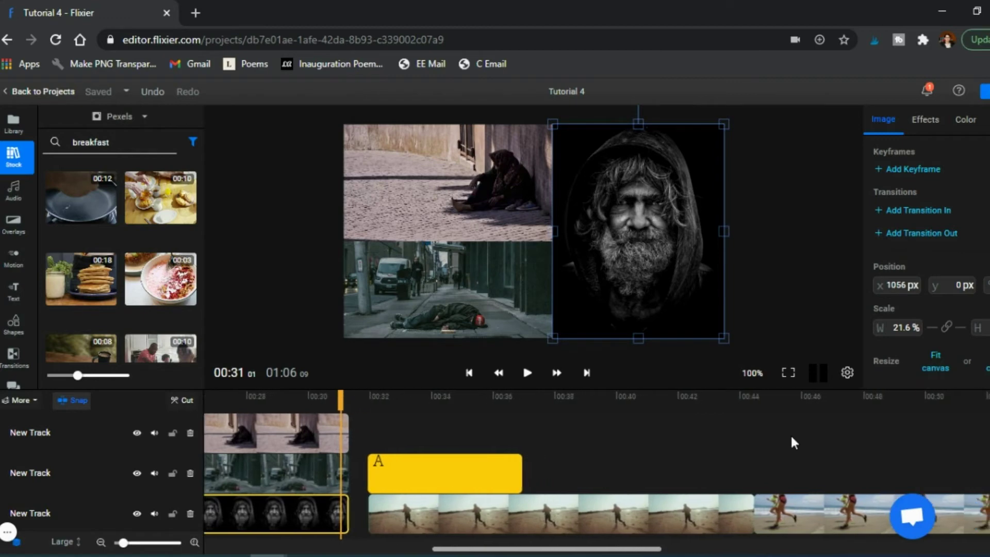
click(357, 432)
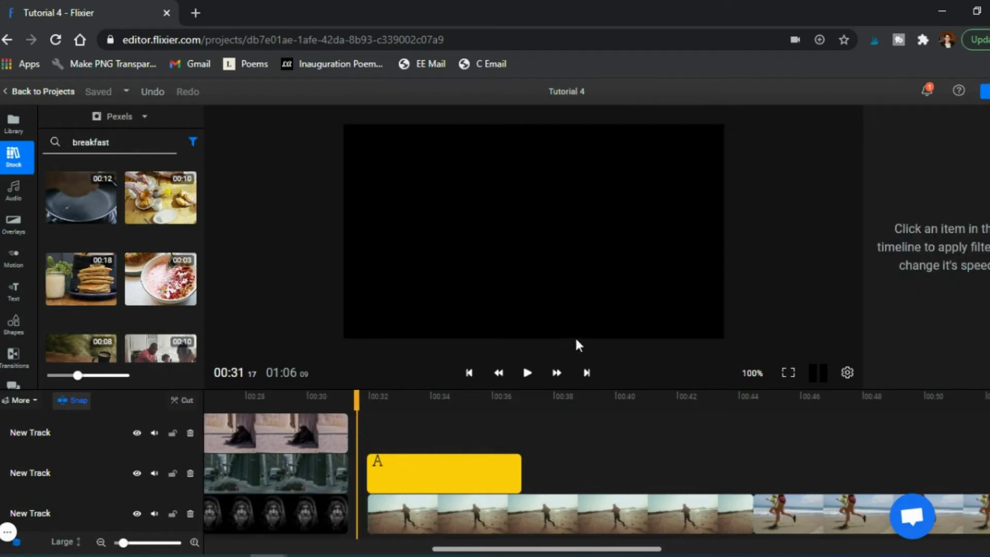
click(527, 373)
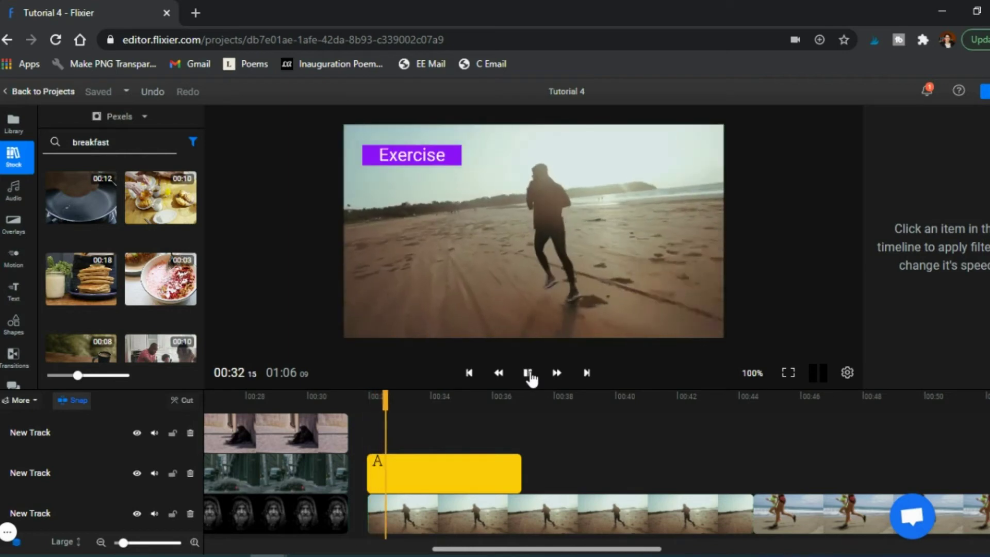
click(528, 373)
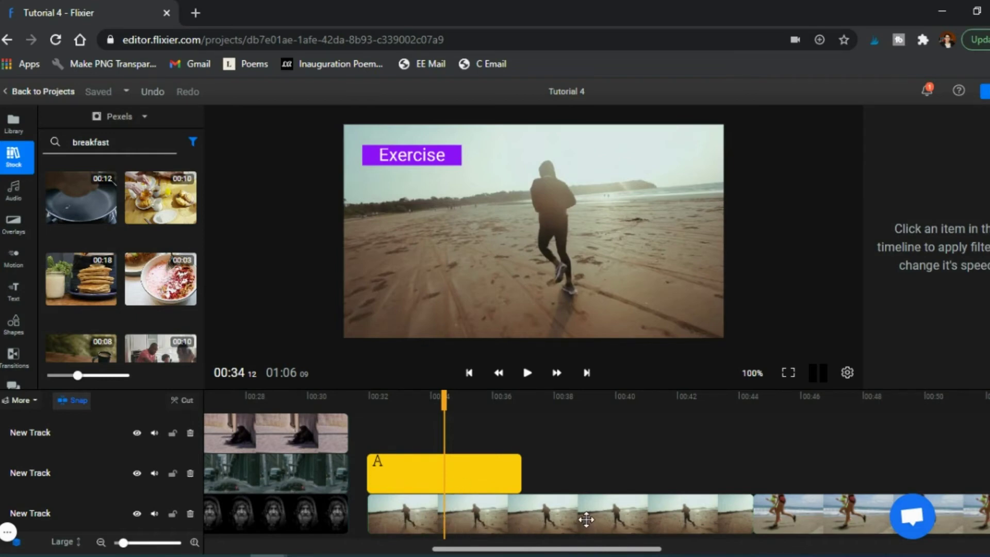
click(423, 471)
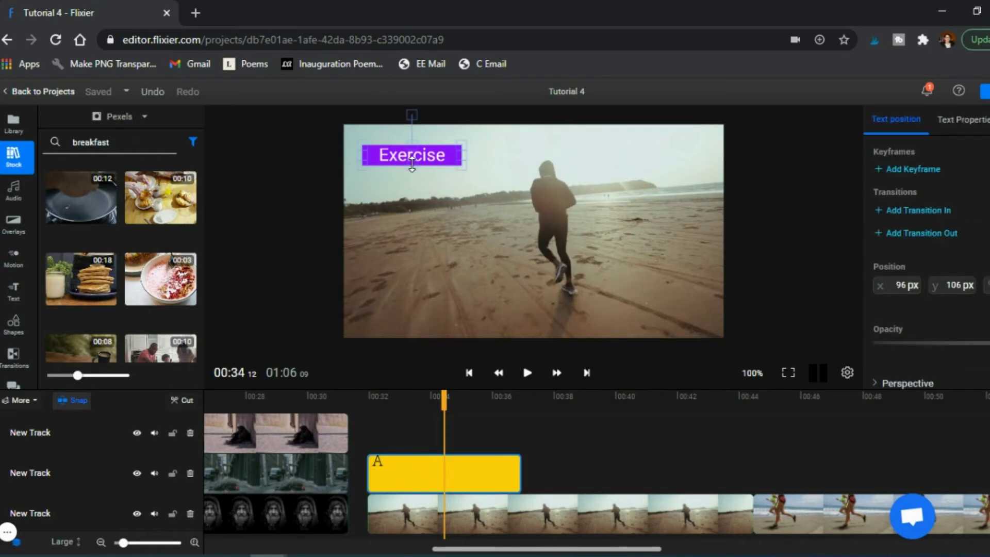
click(526, 372)
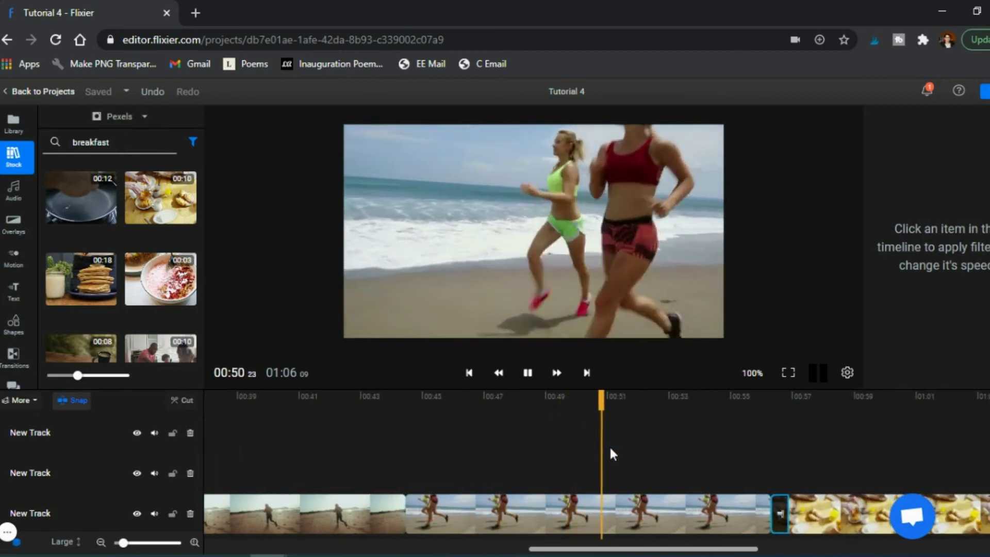
click(527, 373)
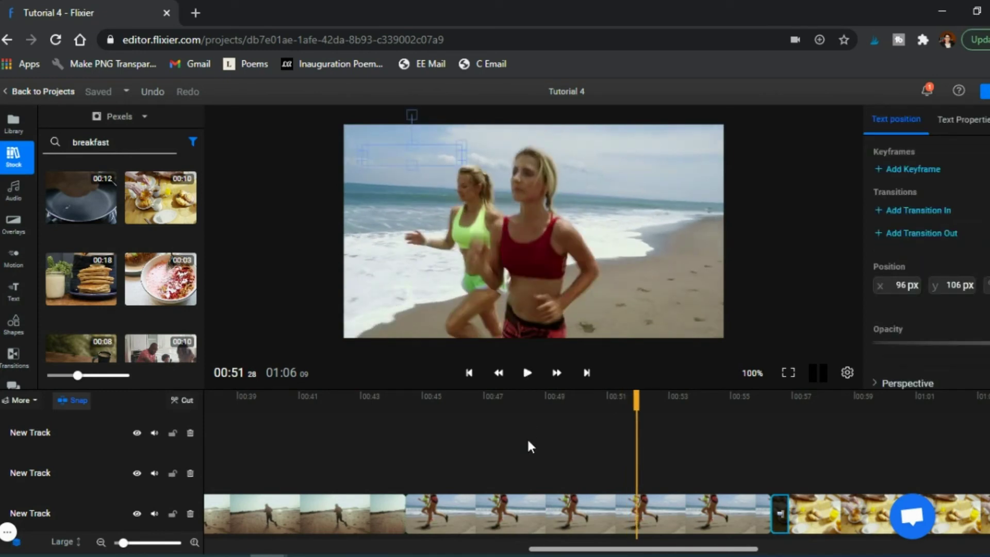
scroll(617, 464, right, 5)
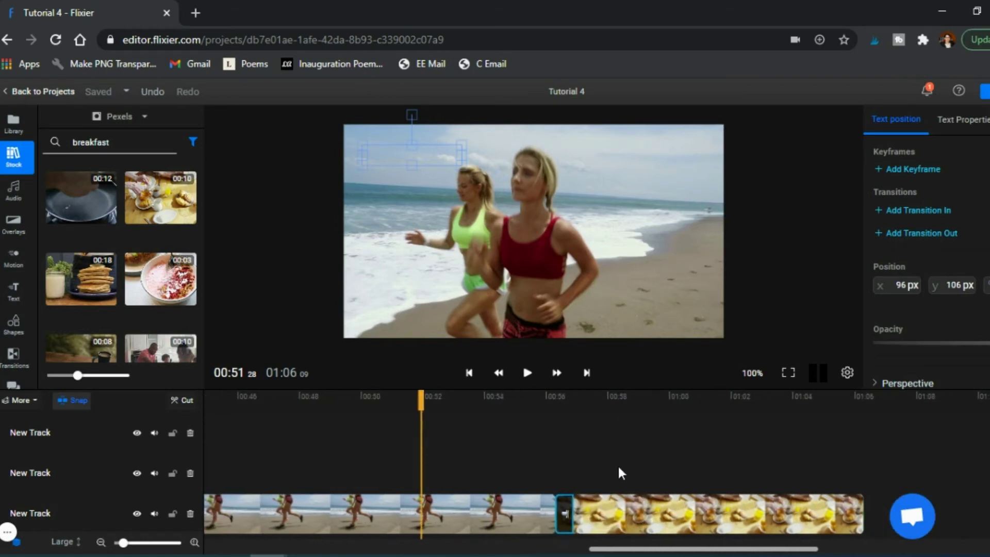
click(525, 374)
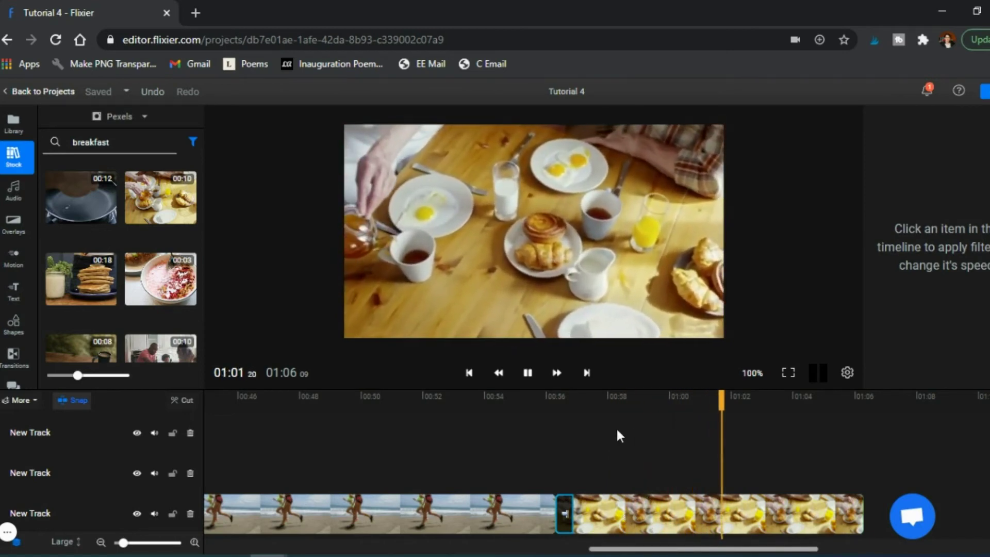
click(528, 381)
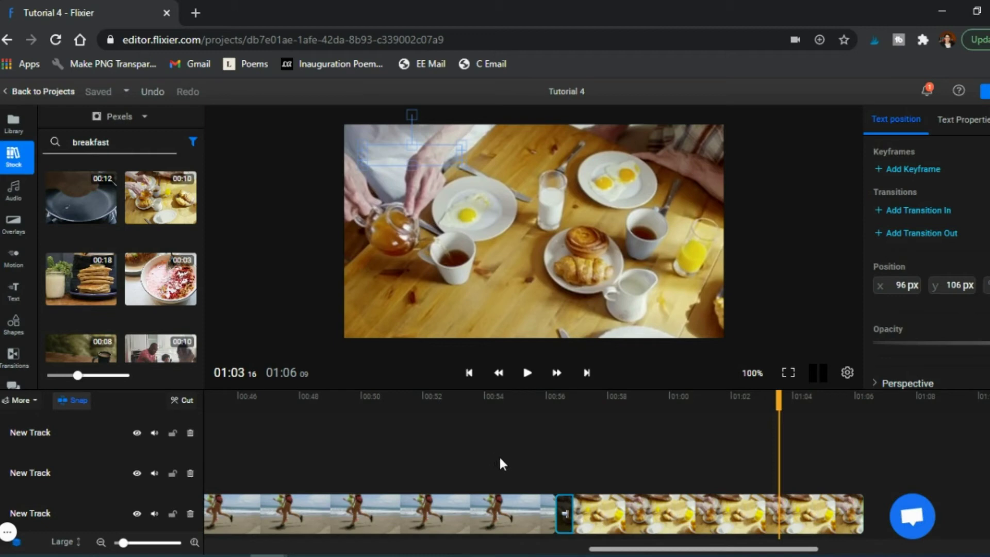
scroll(391, 440, left, 10)
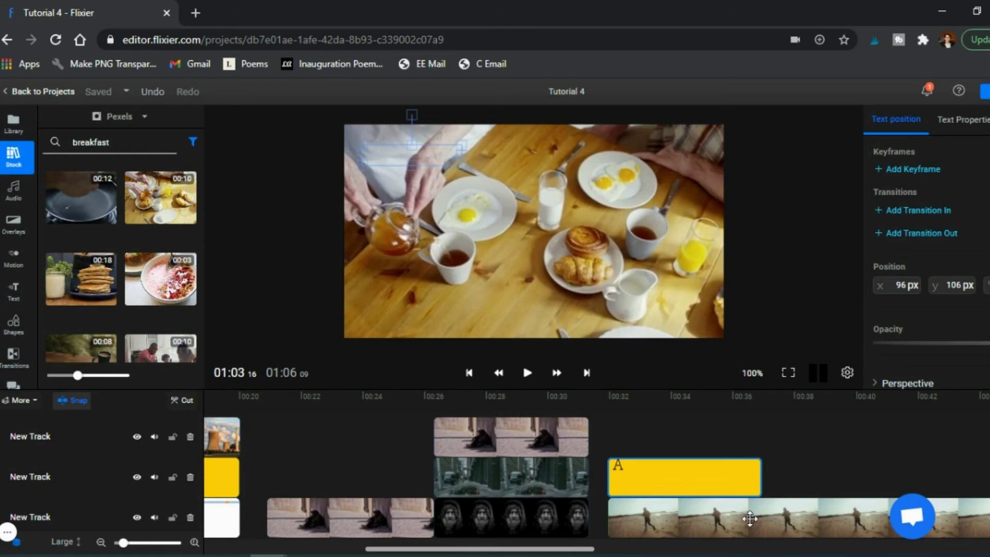
scroll(749, 519, right, 5)
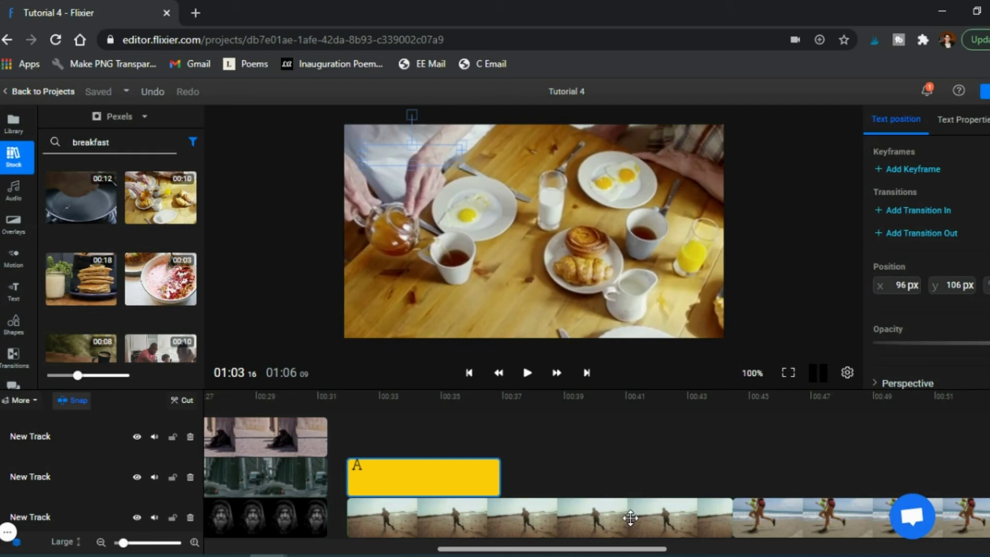
scroll(630, 518, right, 6)
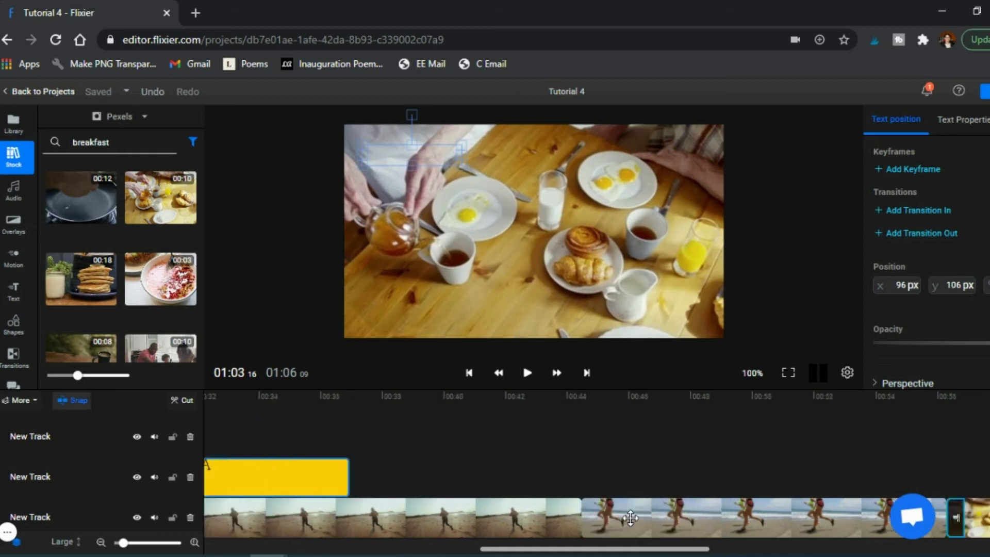
click(590, 527)
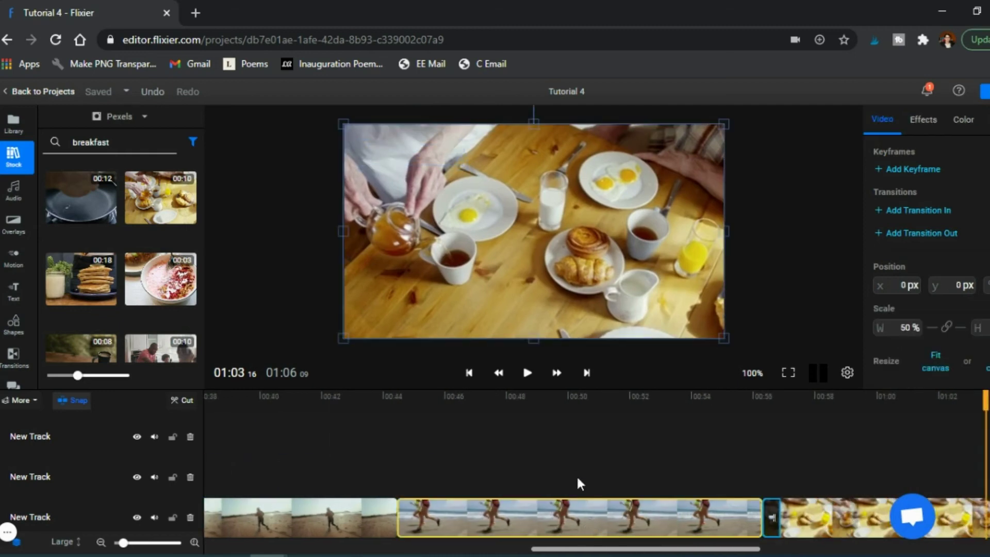
click(573, 468)
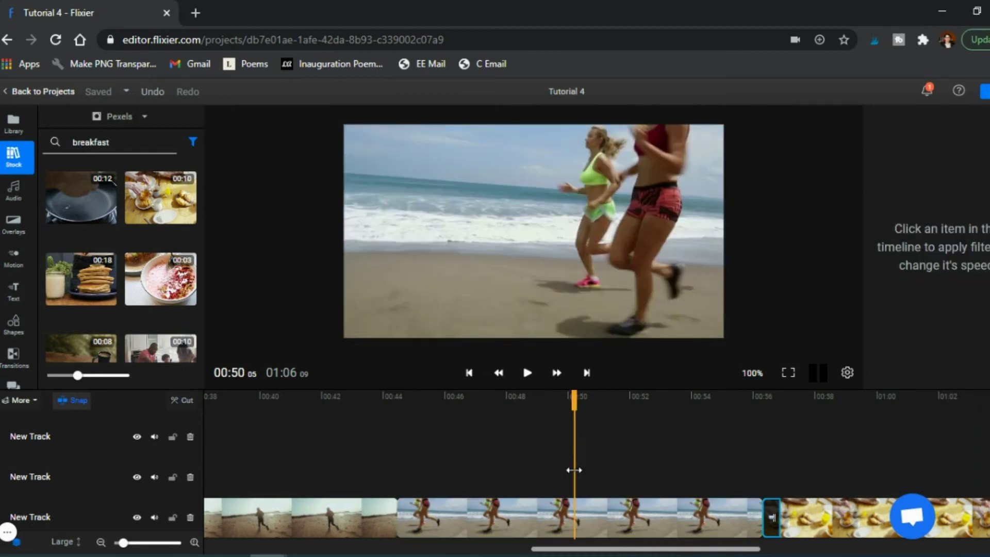
scroll(573, 469, right, 5)
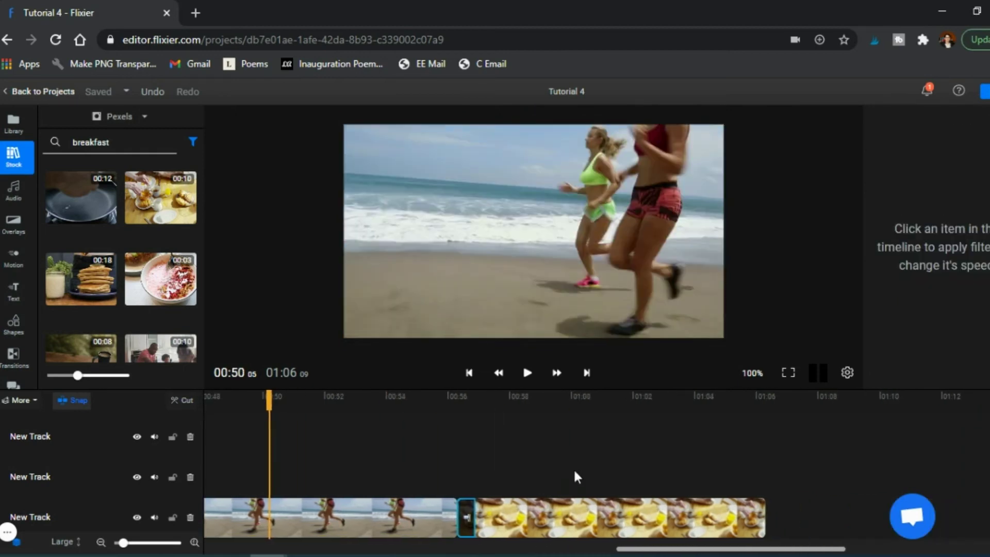
click(574, 470)
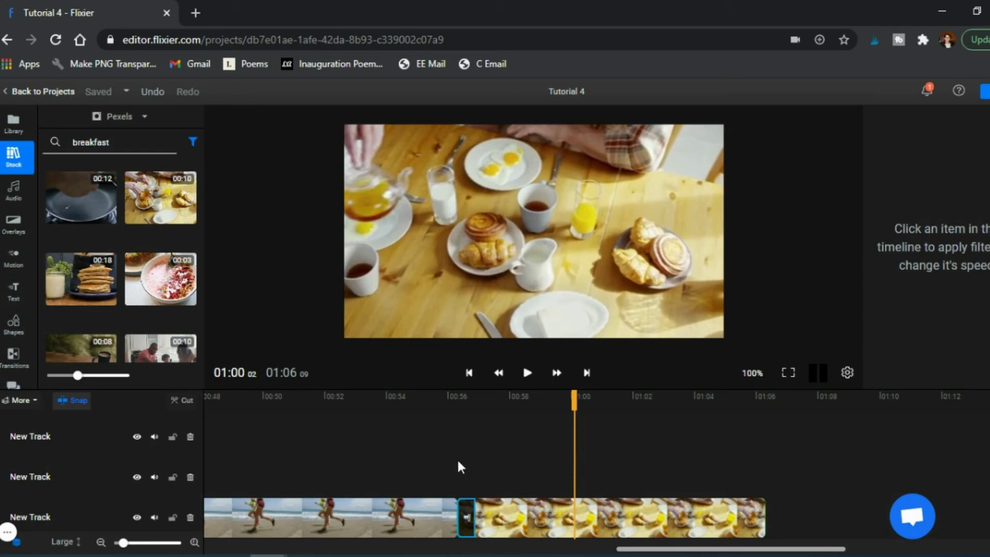
scroll(459, 466, left, 10)
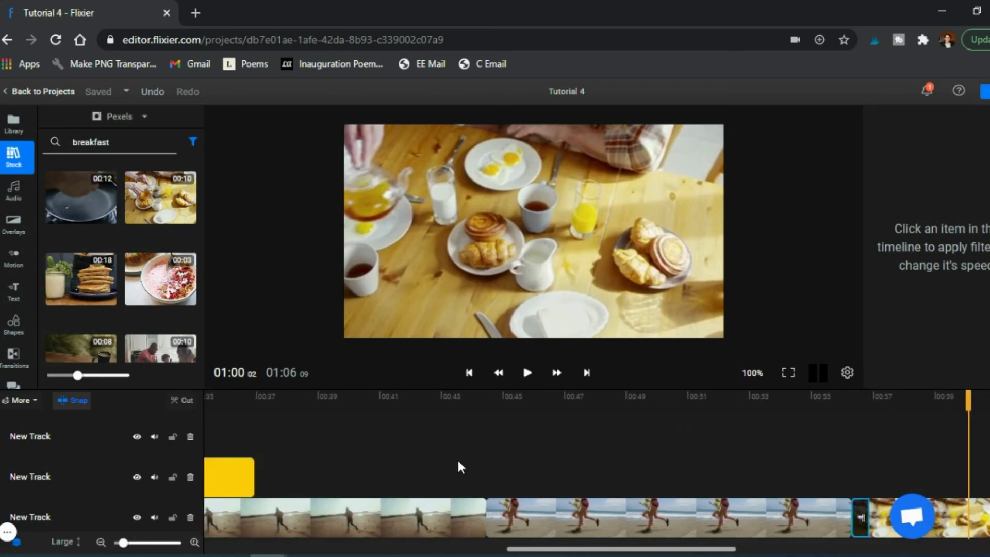
scroll(457, 461, left, 20)
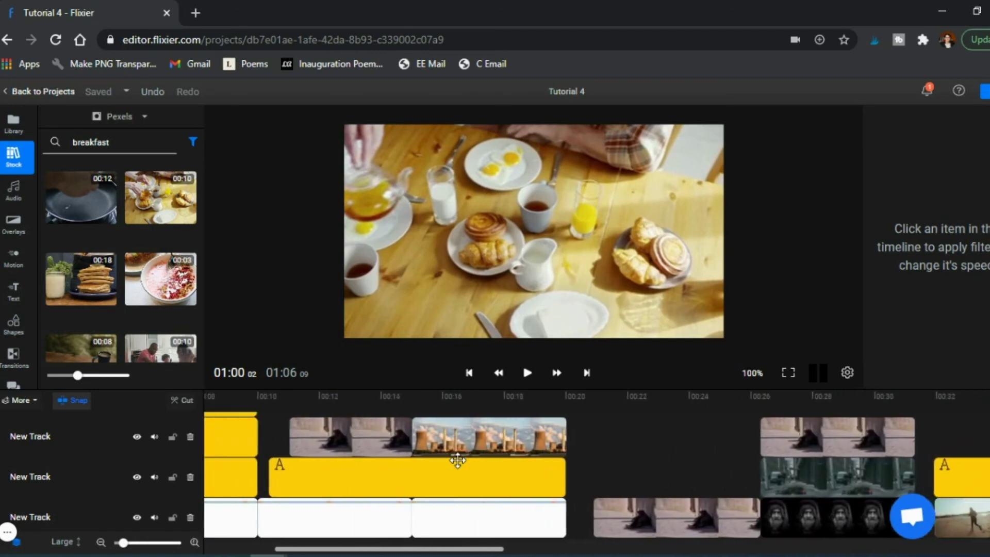
scroll(457, 460, left, 6)
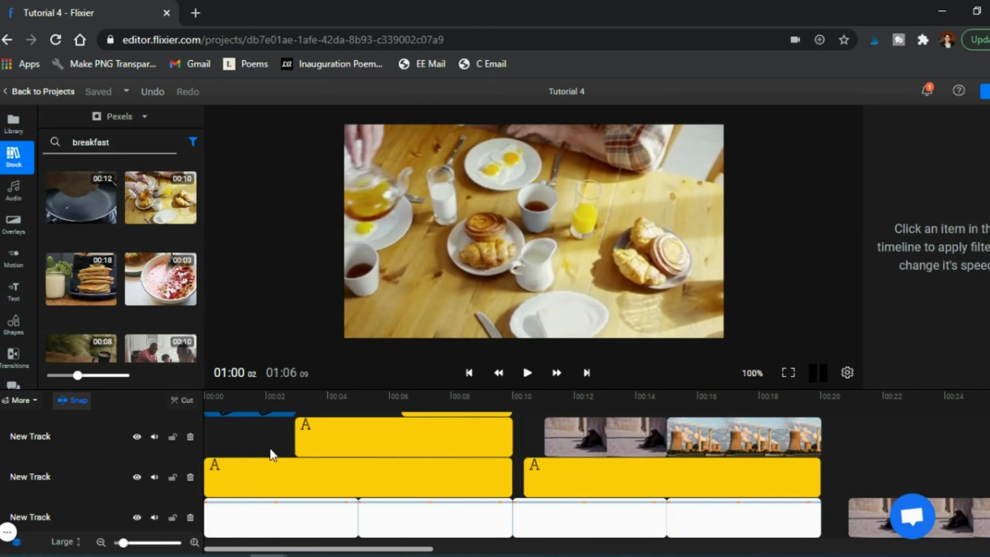
click(254, 443)
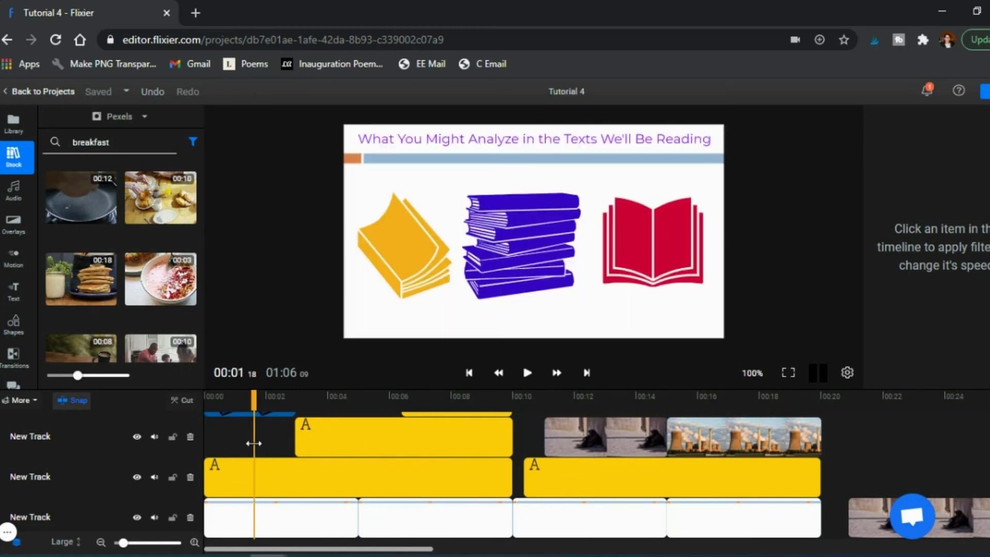
Step: Open the Shapes library showing the Book icon results for "book"
click(16, 329)
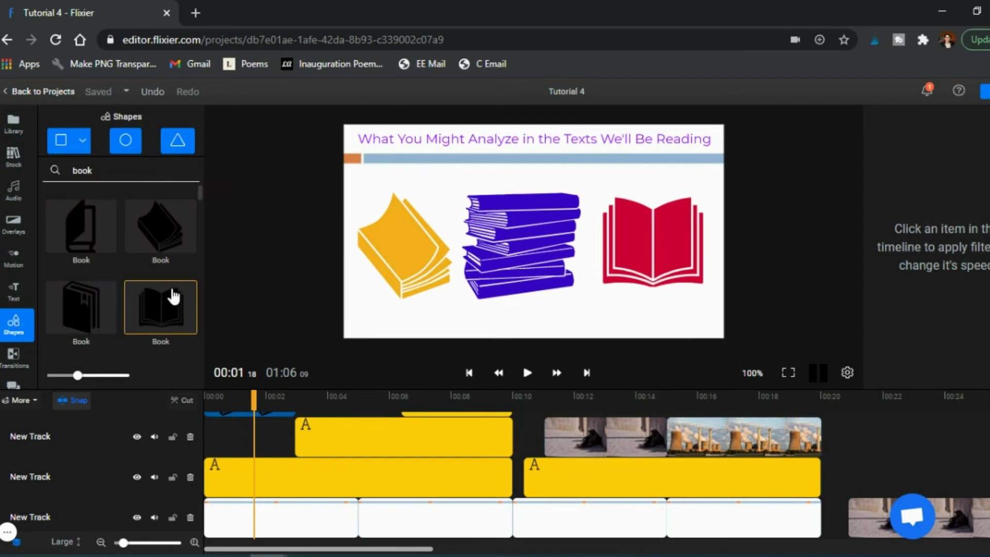